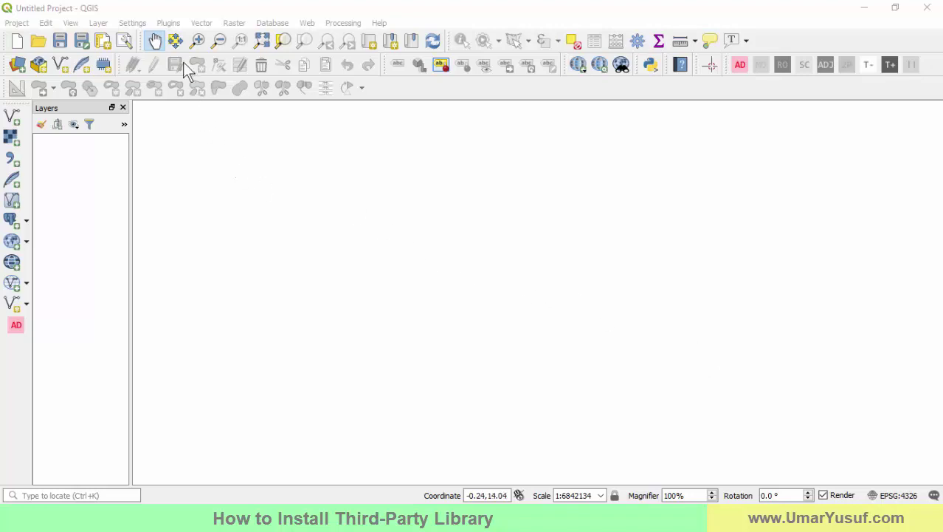
Open the QGIS Python Console with Ctrl+Alt+P, then bring up the GeoPy/Folium/Pandas notes in Sublime Text.
key("ctrl+alt+p")
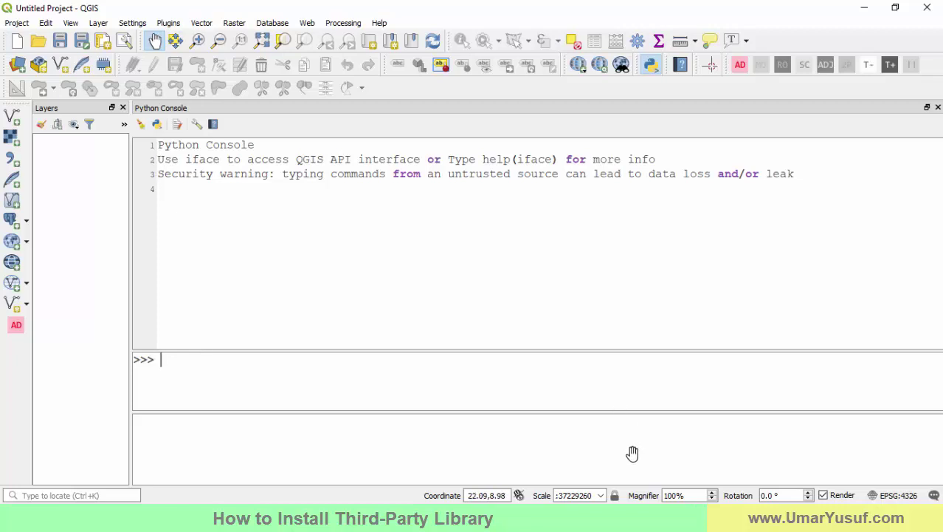
key("alt+Tab")
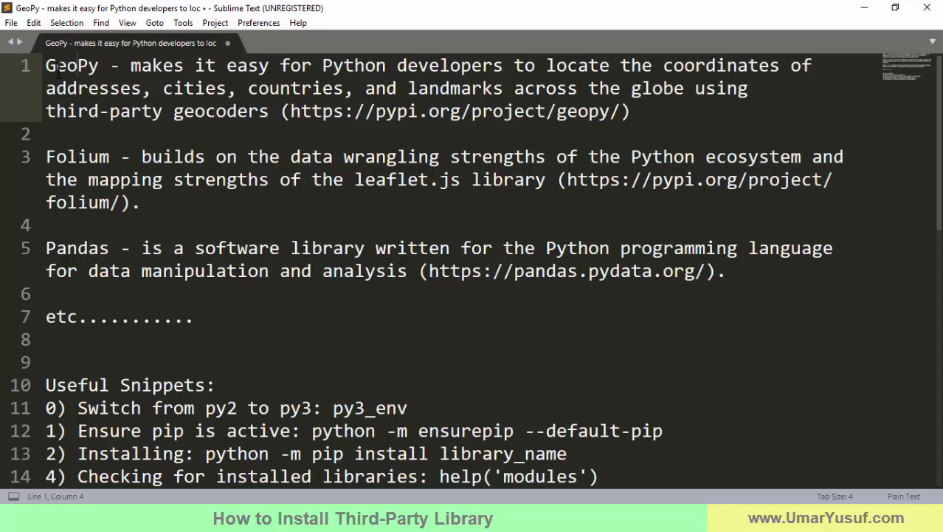
Highlight the GeoPy and Folium descriptions in the notes and scroll through the pip snippets.
left_click(67, 66)
left_click(89, 164)
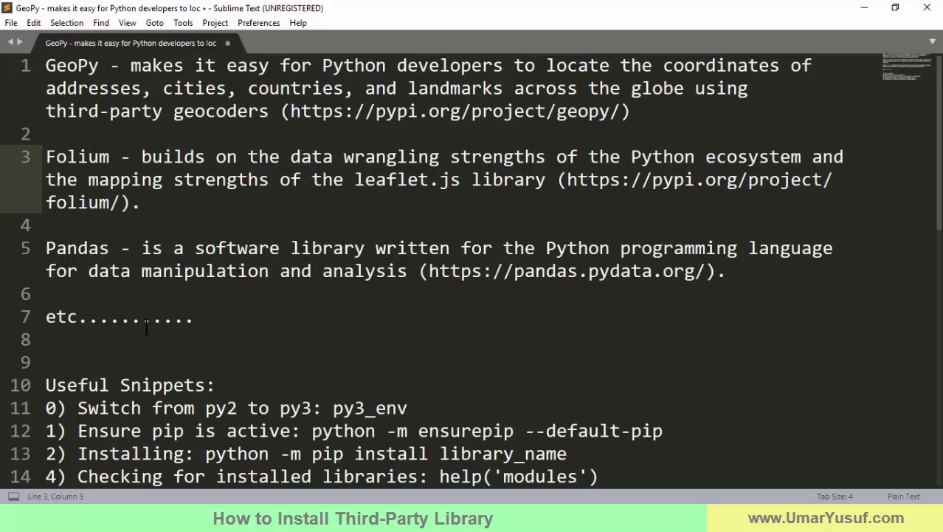
scroll(111, 301, "down", 1)
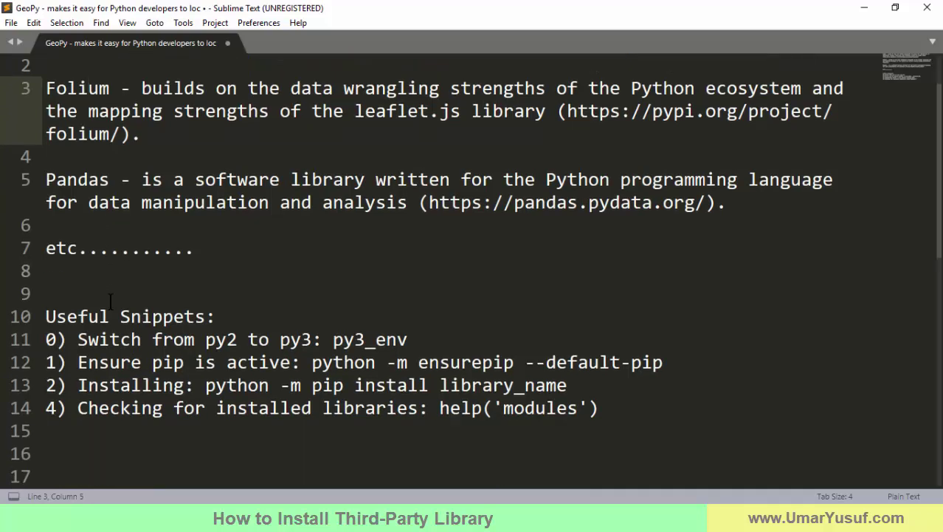
scroll(111, 300, "up", 1)
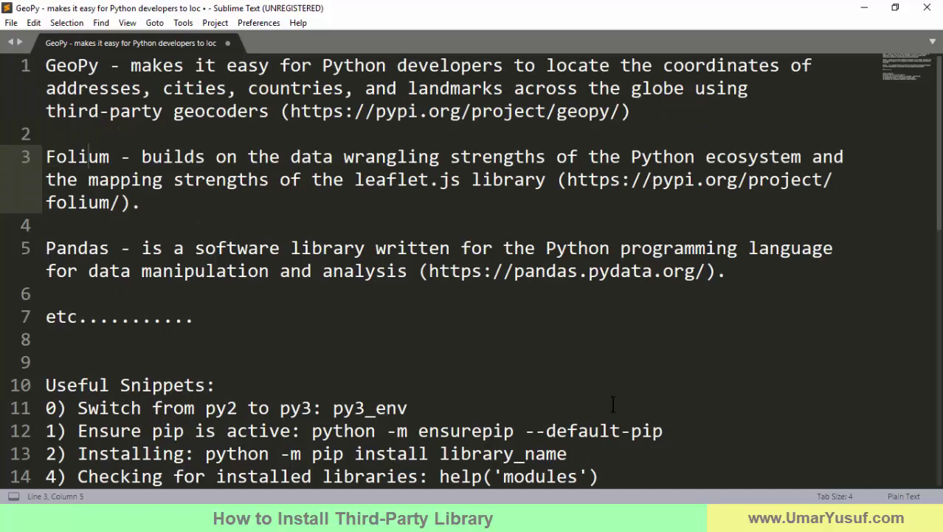
Run import geopy in the QGIS Python Console, which fails with ModuleNotFoundError.
key("alt+Tab")
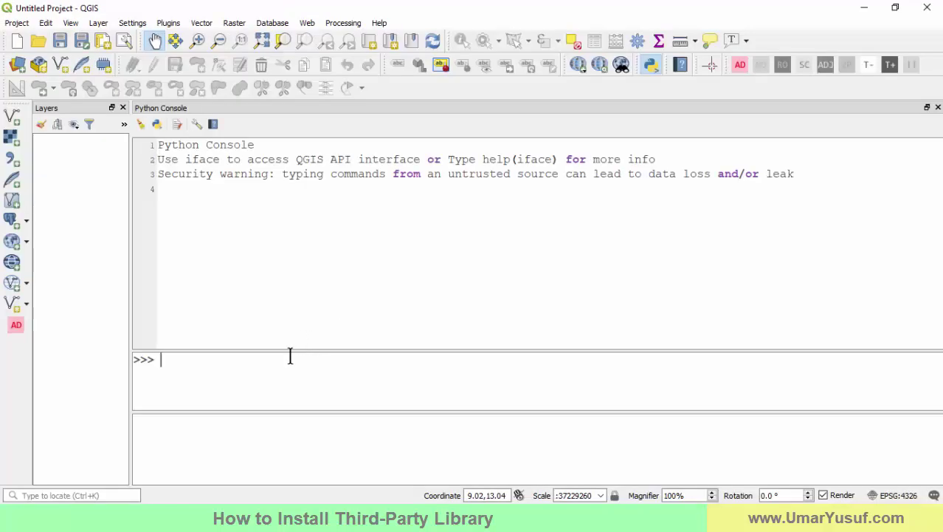
type("im")
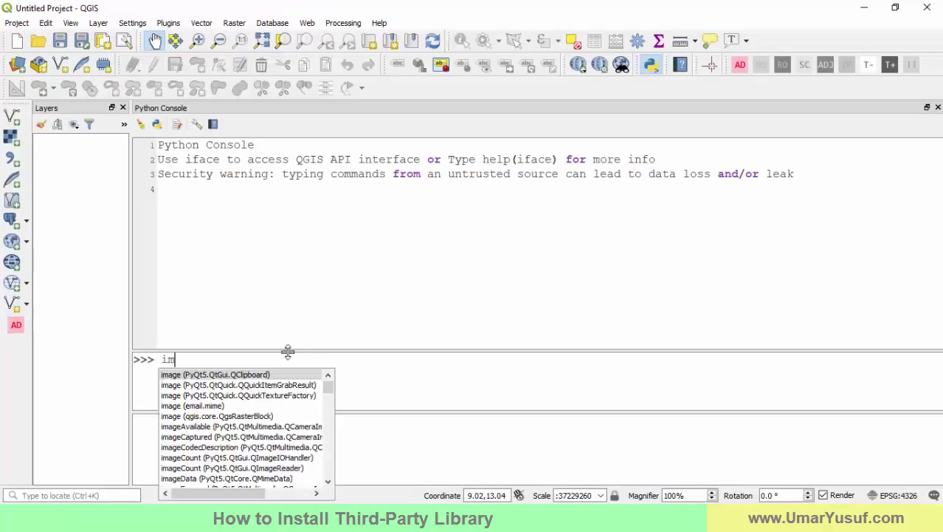
type("port geopy")
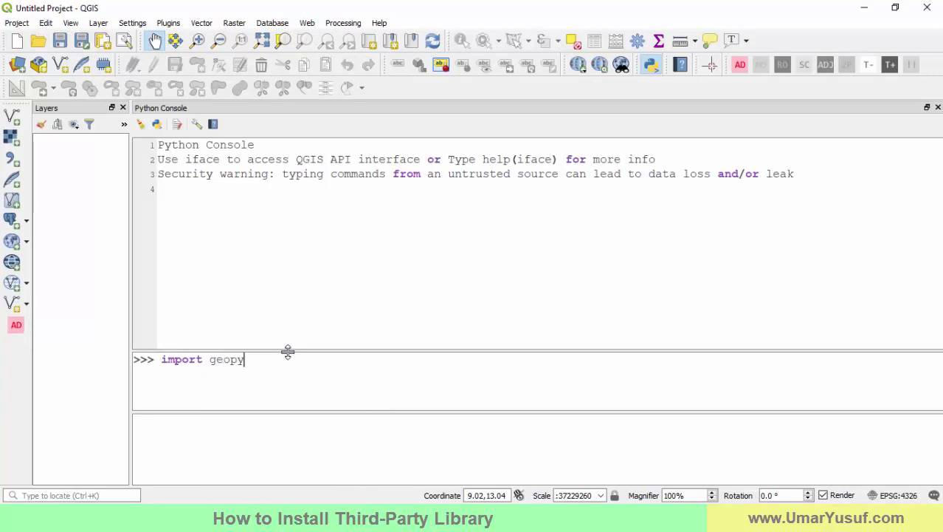
key("Return")
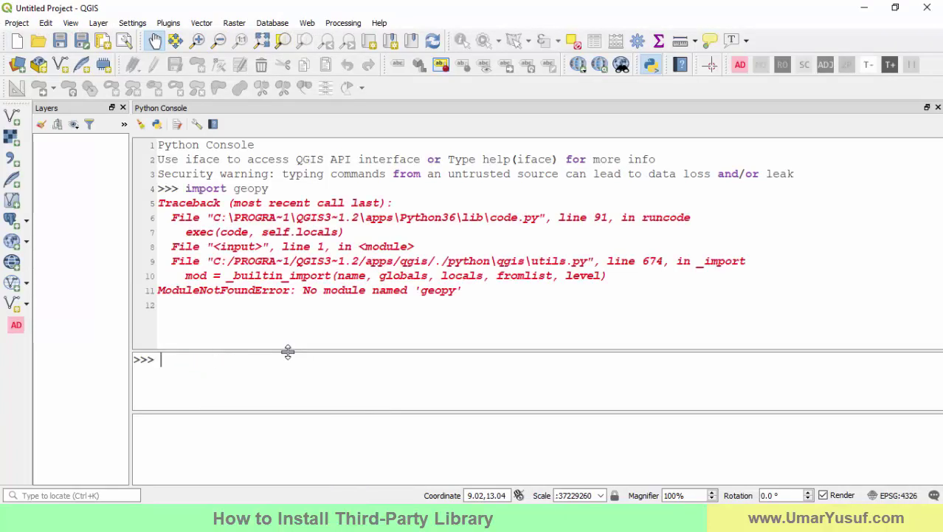
Edit the recalled command to import folium and run it, which also raises ModuleNotFoundError.
key("Up")
key("BackSpace")
key("BackSpace")
key("BackSpace")
key("BackSpace")
key("BackSpace")
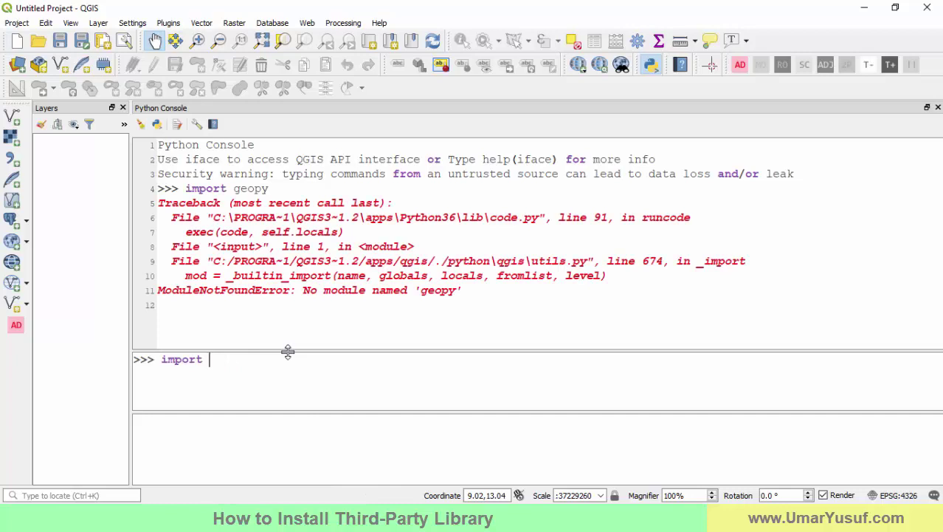
type("folium")
key("Return")
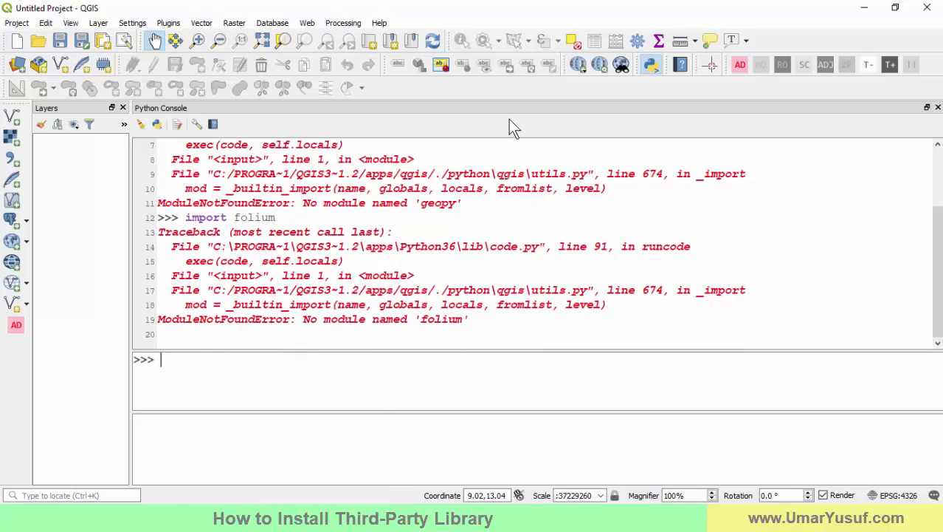
scroll(341, 279, "up", 1)
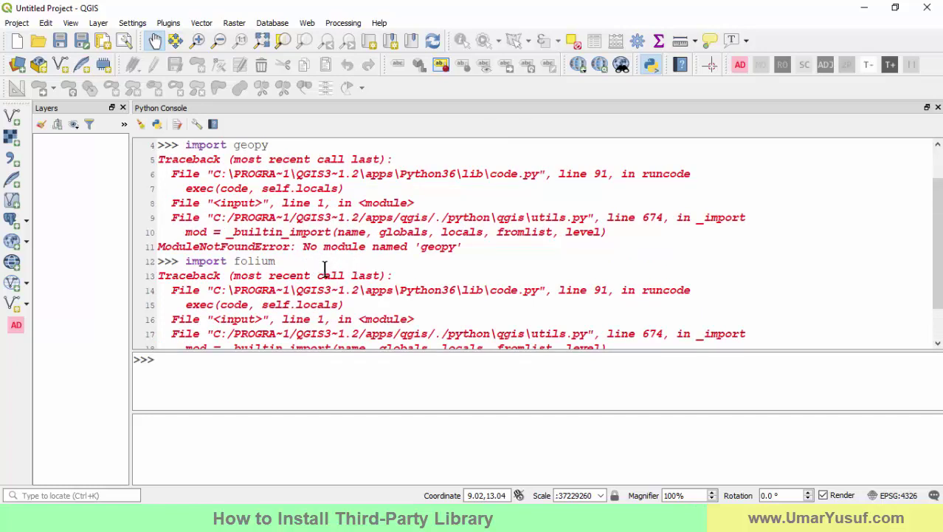
scroll(373, 269, "down", 1)
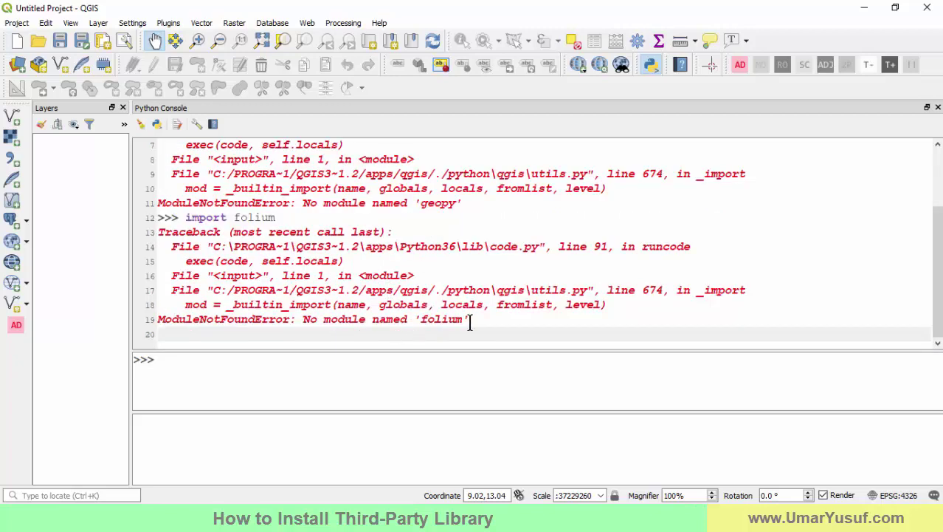
scroll(338, 319, "up", 1)
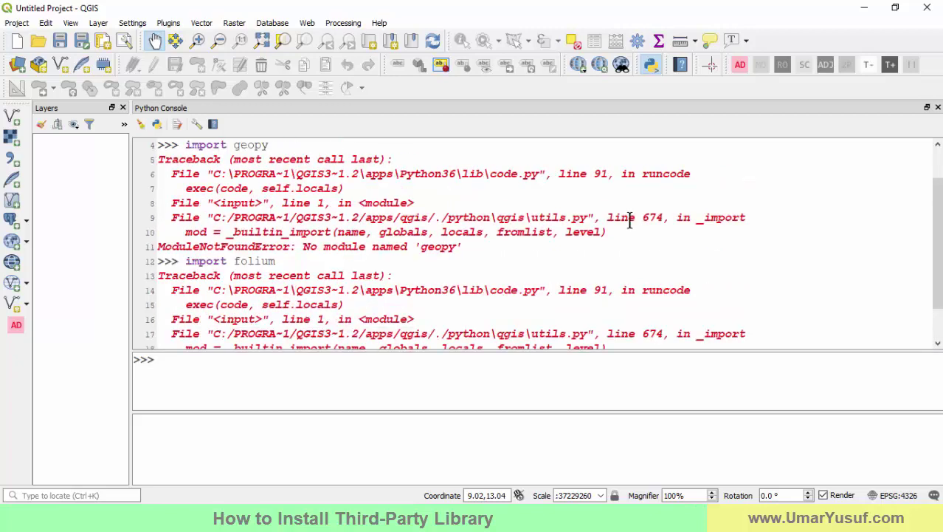
Minimize QGIS and scroll the notes to Useful Snippets, highlighting the help('modules') snippet.
left_click(865, 8)
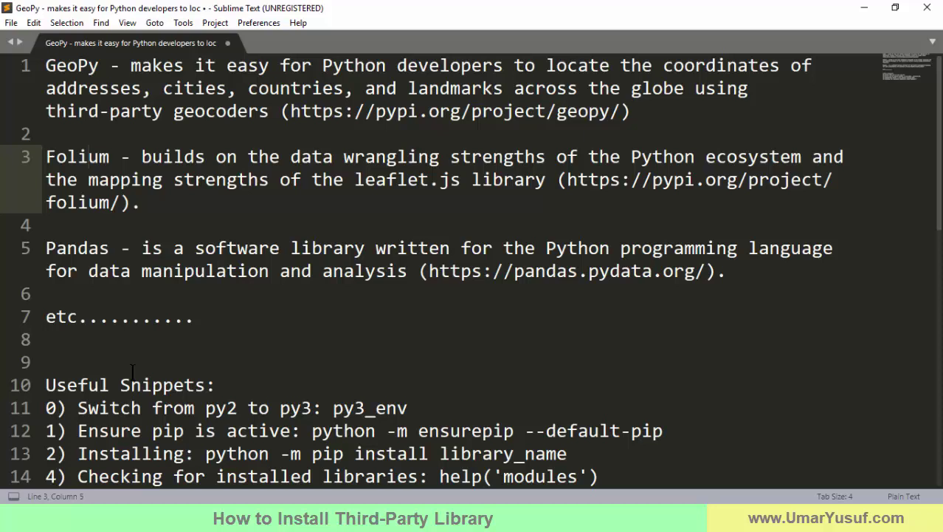
scroll(37, 313, "down", 3)
left_click(70, 249)
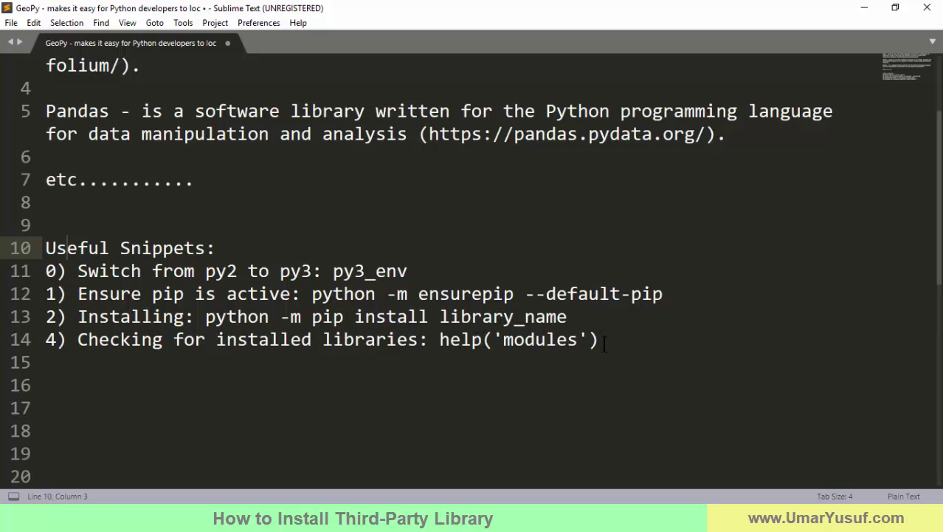
left_click_drag(603, 341, 440, 341)
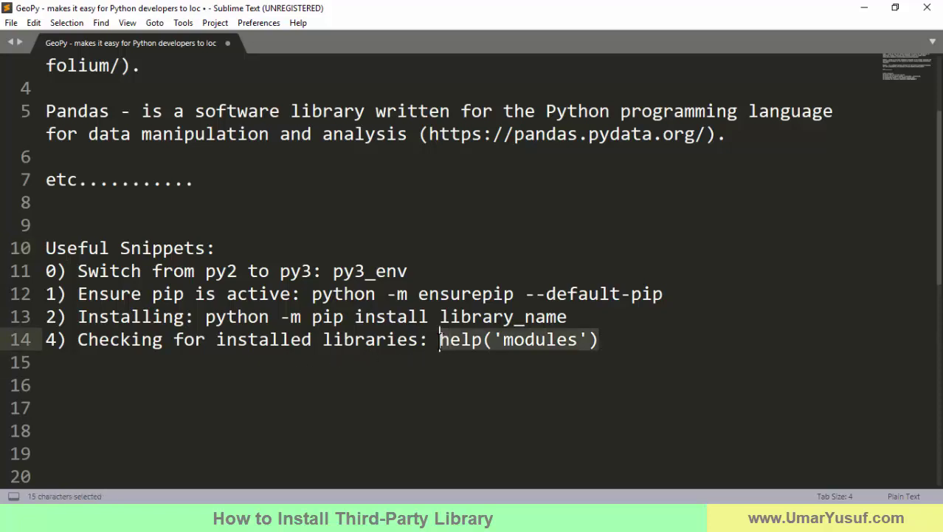
left_click(480, 342)
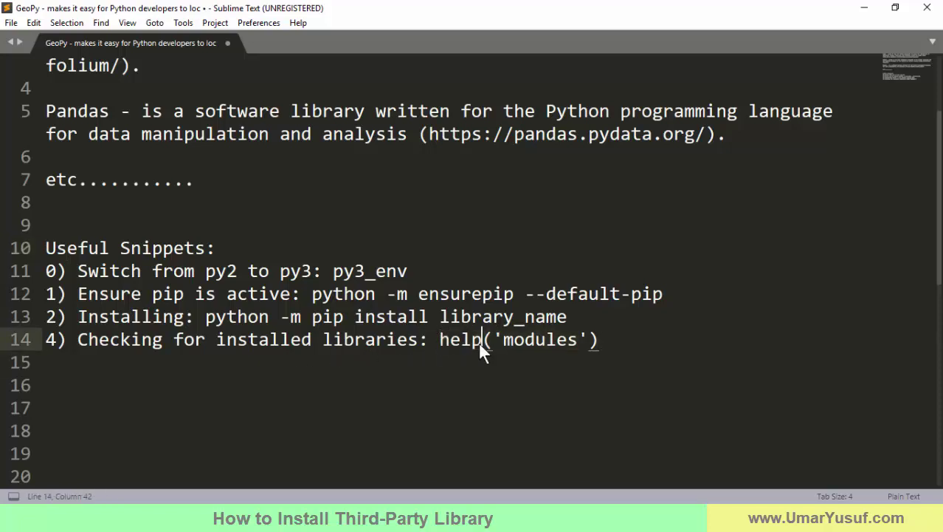
left_click(567, 342)
Search for OSGeo4W Shell, open its QGIS 3.2 Start Menu folder, and run it as administrator.
key("super+s")
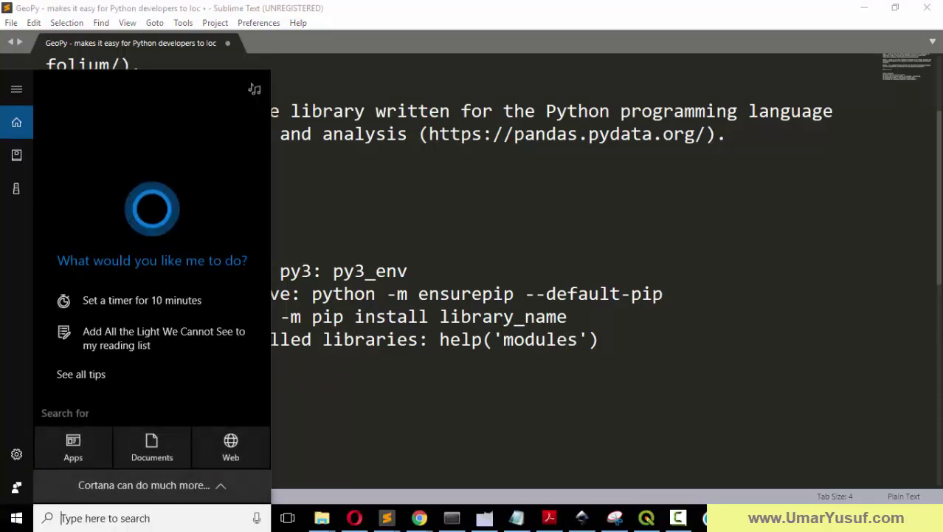
type("Os")
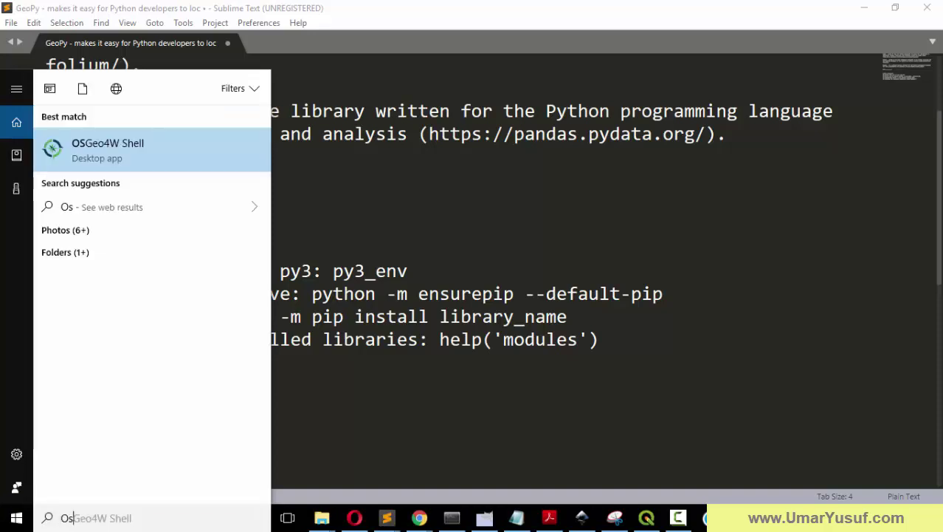
right_click(129, 143)
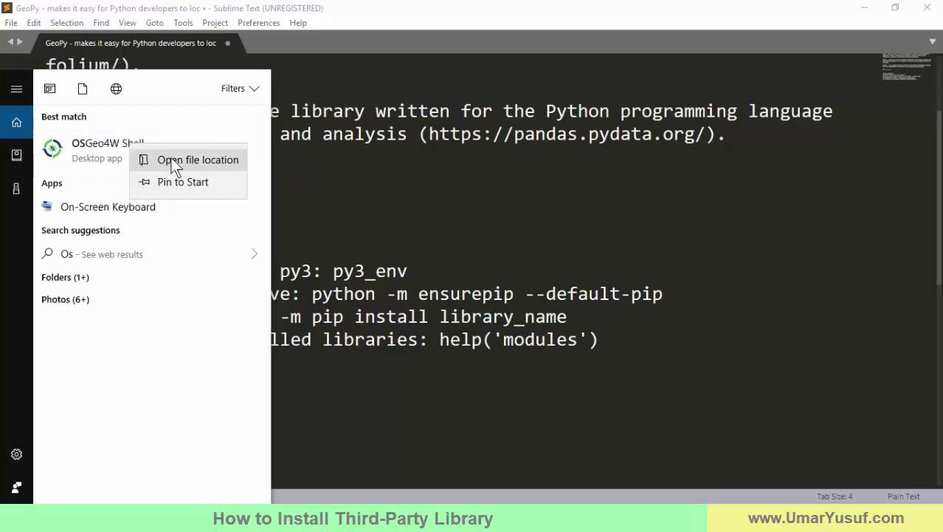
left_click(217, 160)
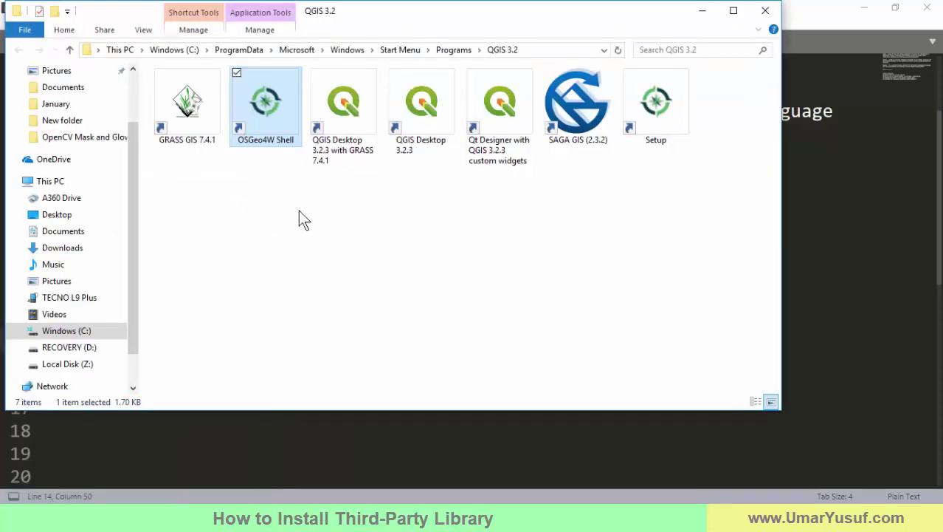
right_click(263, 106)
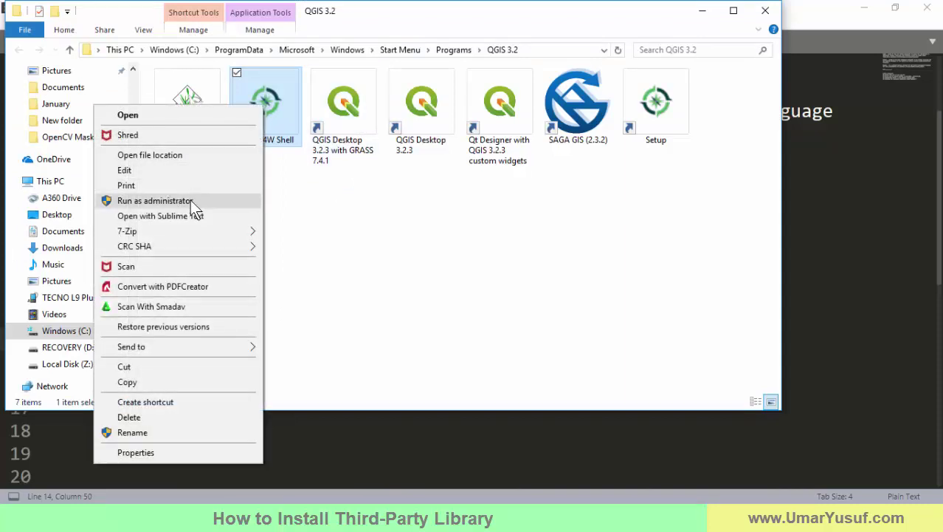
left_click(231, 201)
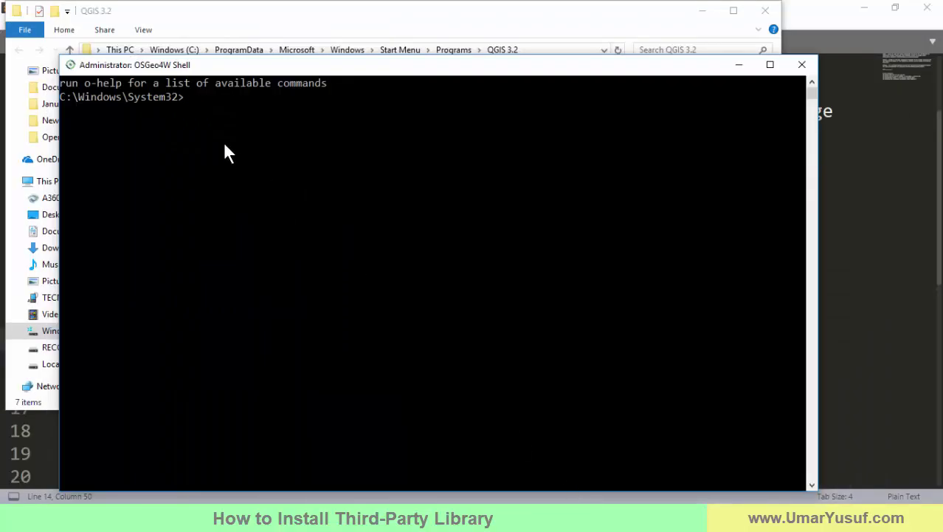
Run python in the OSGeo4W Shell, which starts Python 2.7.14.
left_click(219, 140)
type("python")
key("Return")
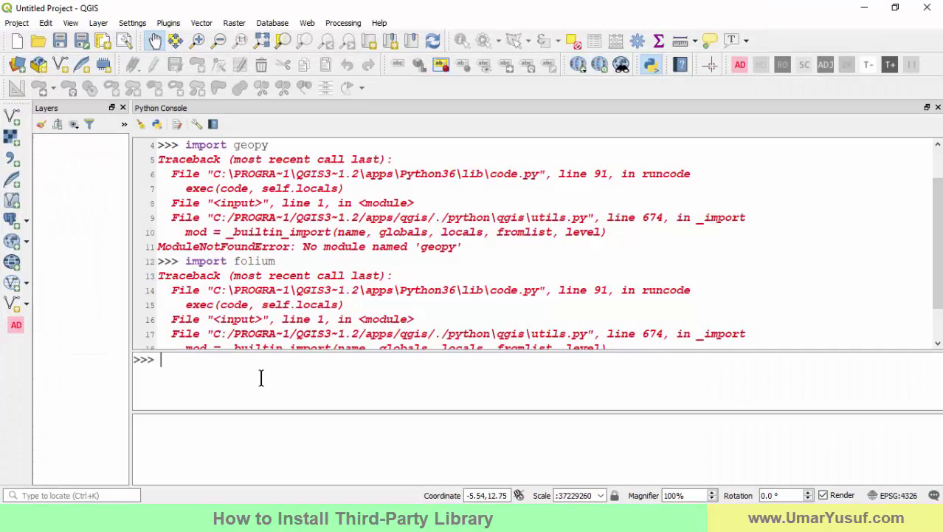
Run import sys and sys.version in the QGIS Python Console, showing version 3.6.0.
type("import sys")
key("Return")
type("s")
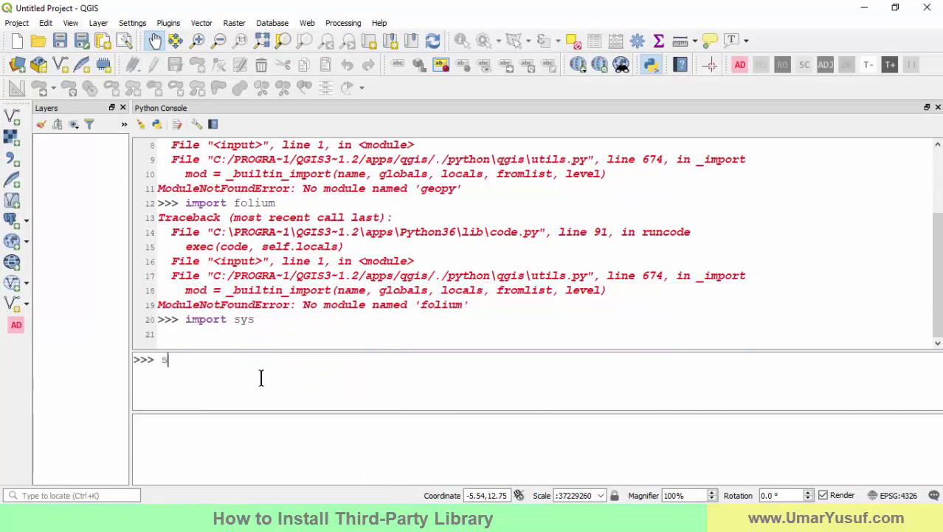
type("ys.version")
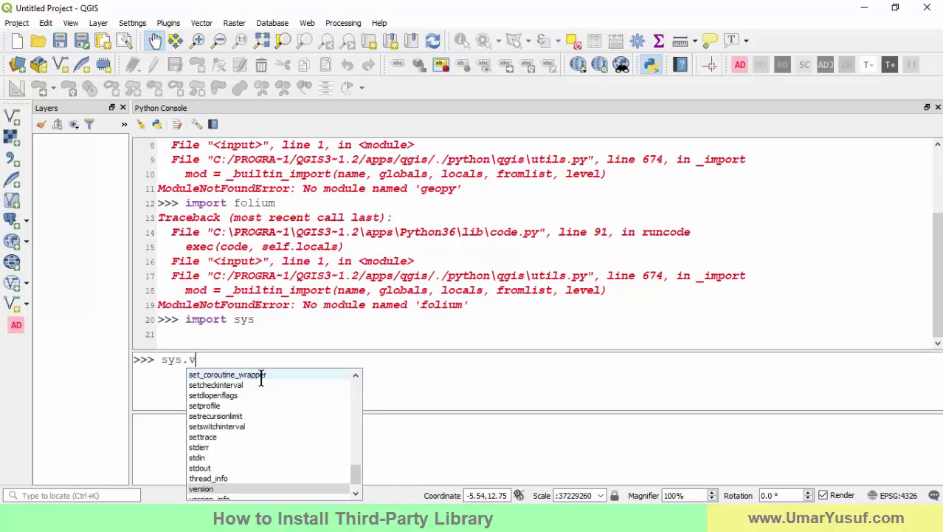
key("Return")
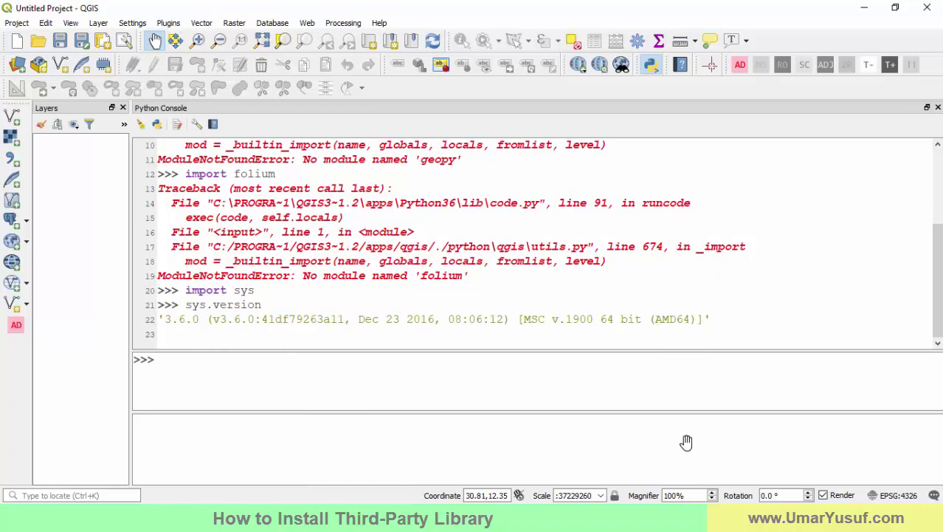
key("alt+Tab")
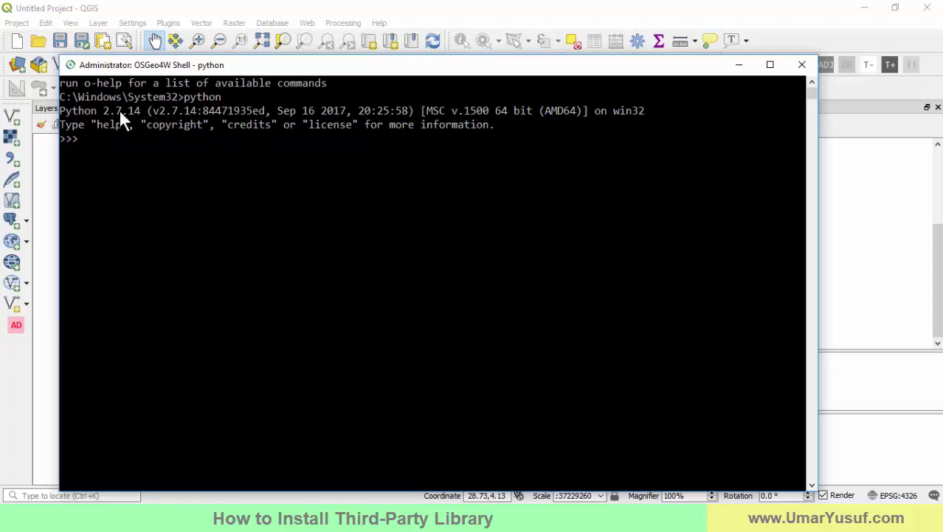
Exit the Python 2.7 interpreter in the OSGeo4W Shell with exit(), then bring up the GeoPy notes.
left_click(936, 296)
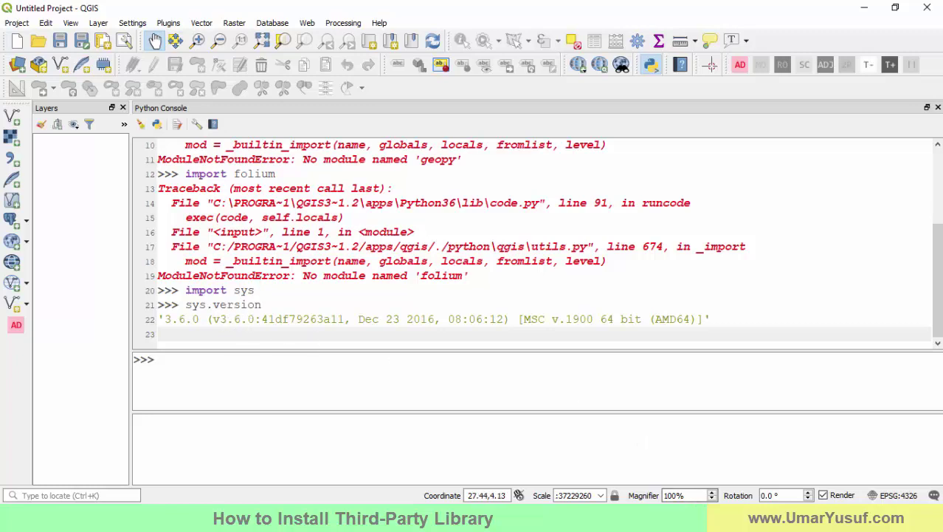
left_click(687, 520)
type("exi")
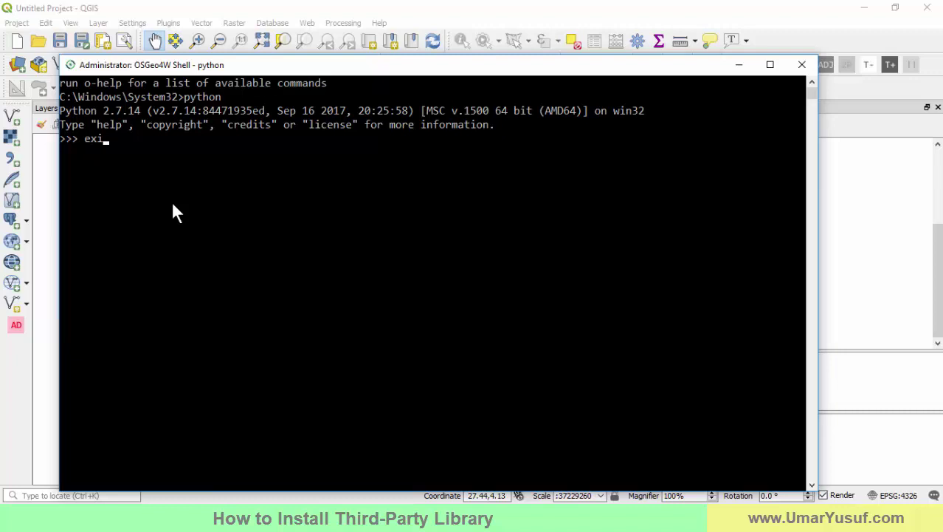
type("t()")
key("Return")
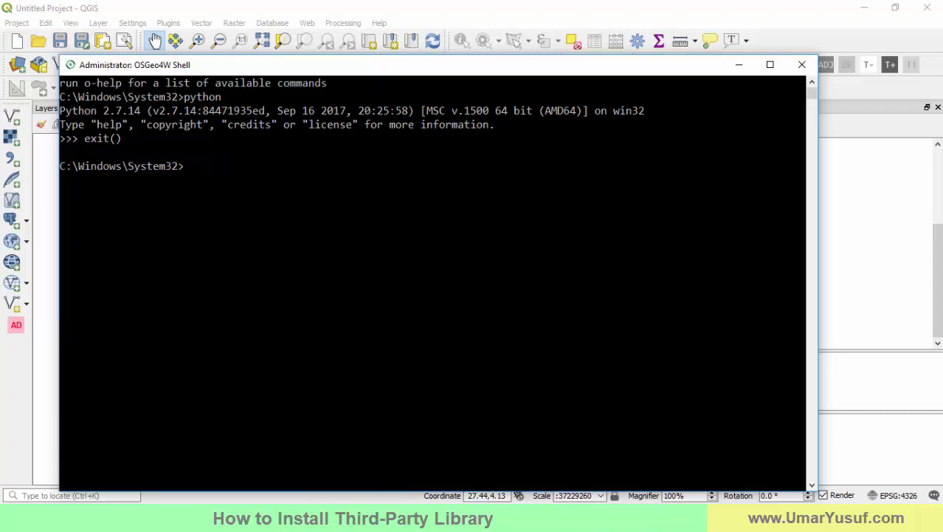
mouse_move(382, 520)
left_click(443, 443)
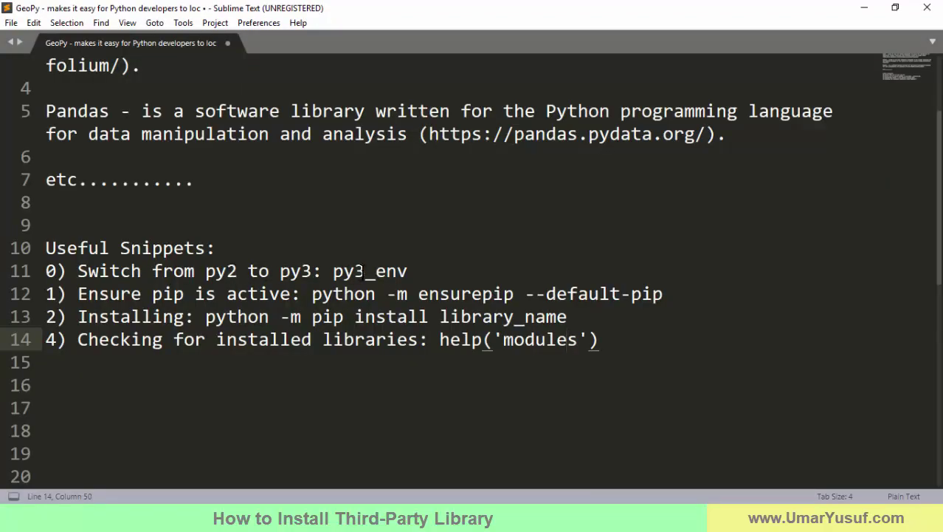
triple_click(362, 272)
left_click(371, 270)
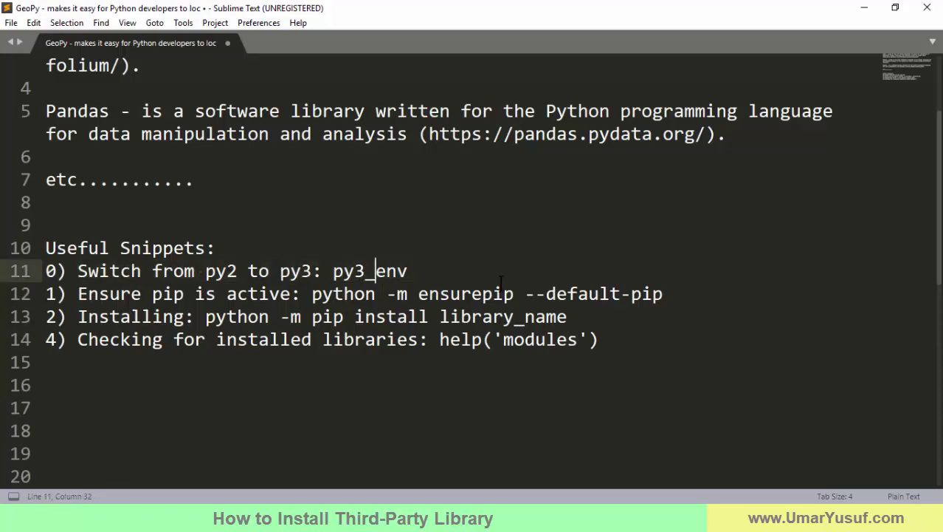
Run py3_env in the OSGeo4W Shell, confirm python now starts 3.6.0, then exit it with exit().
left_click(864, 8)
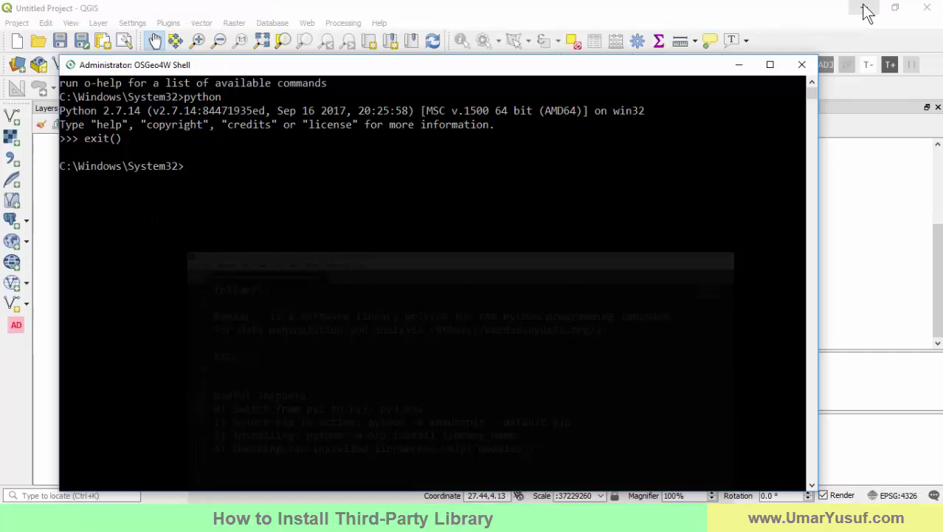
type("py3")
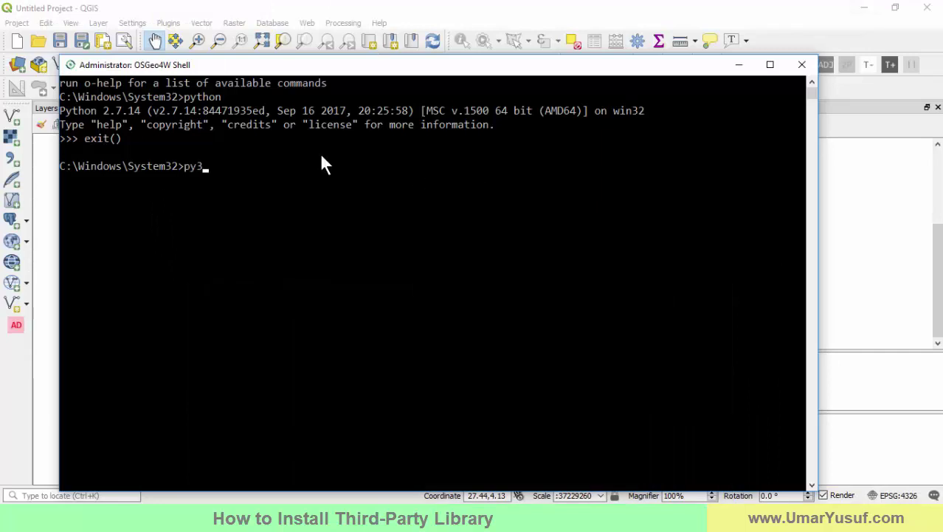
type("_env")
key("Return")
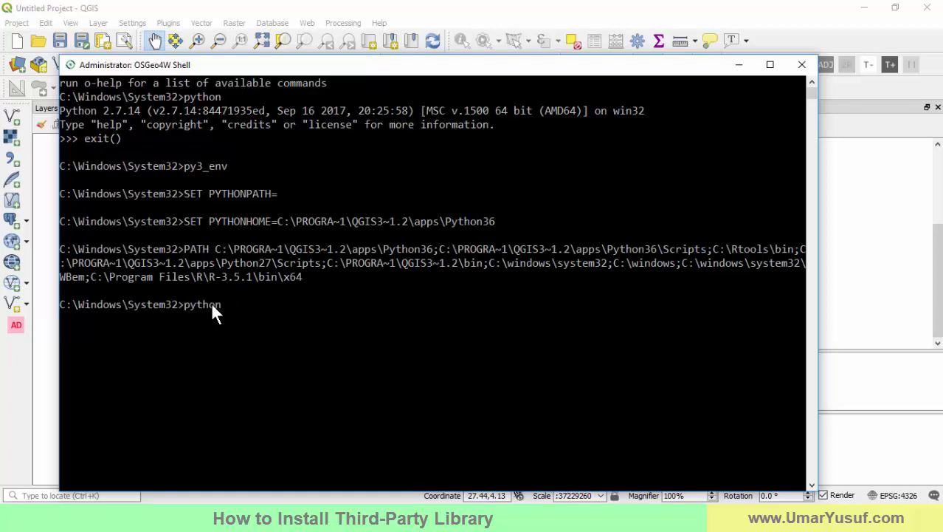
key("Return")
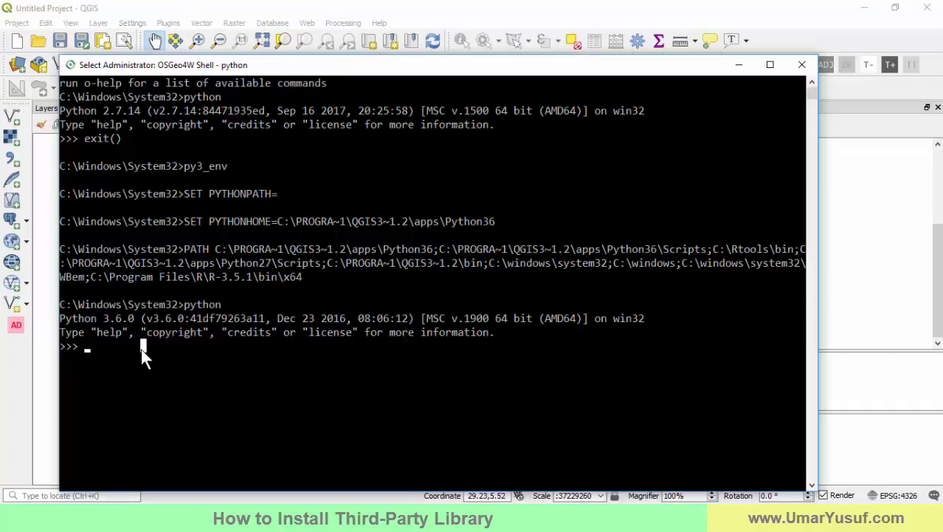
type("exit()")
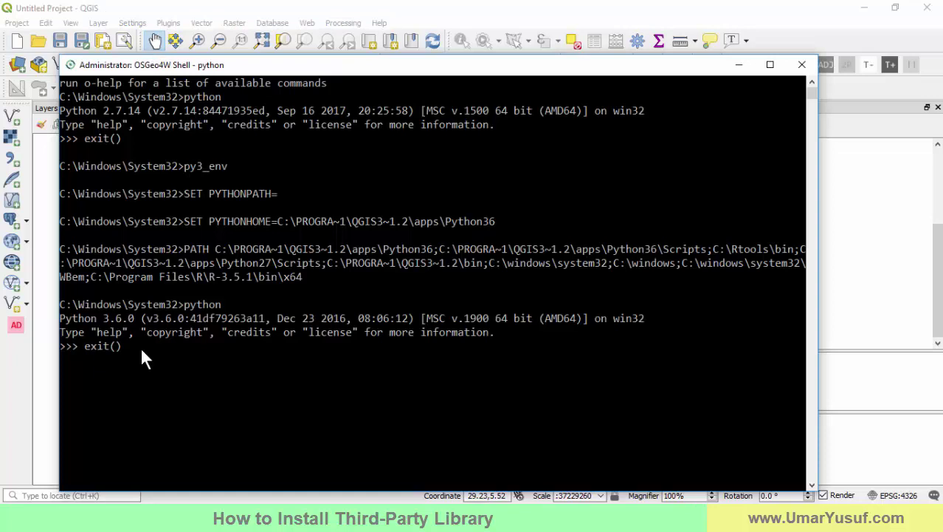
key("Return")
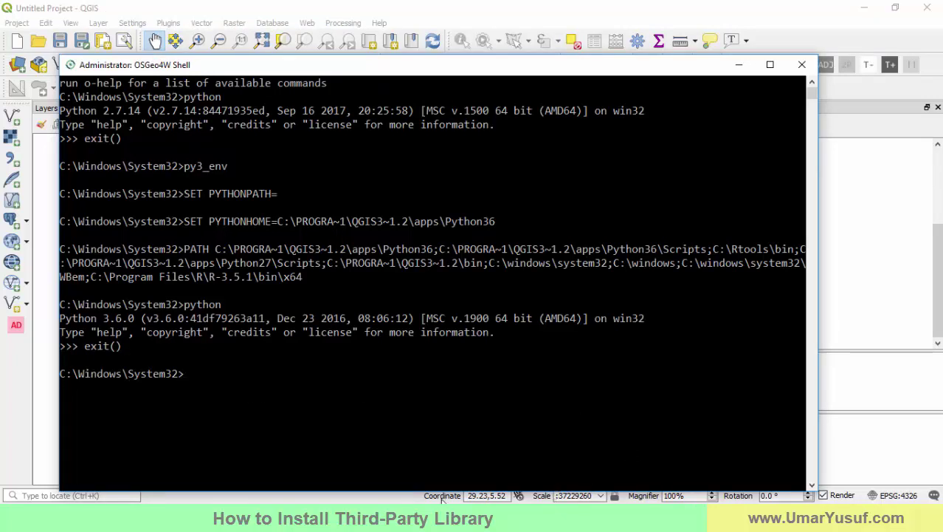
key("alt+Tab")
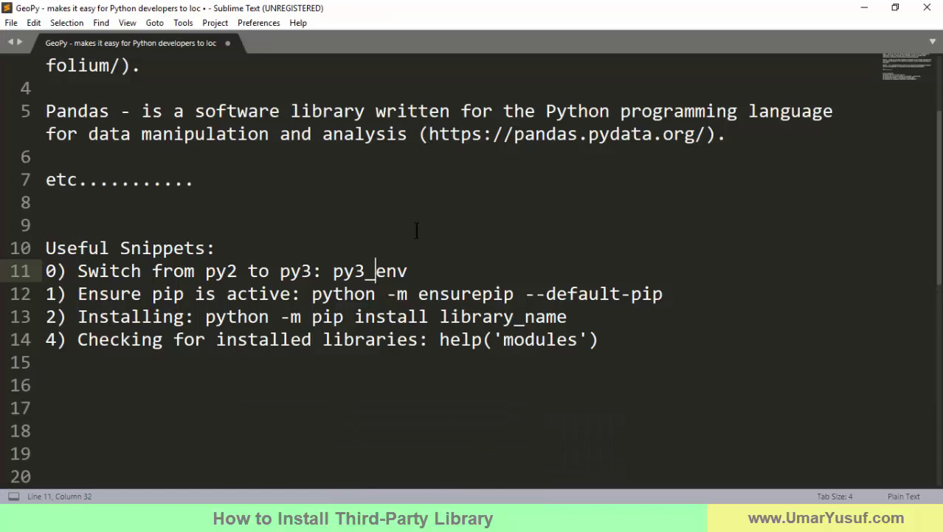
key("Up")
key("Up")
key("Up")
key("Up")
key("Up")
key("Up")
key("Up")
key("Up")
key("Up")
key("Up")
key("Up")
key("Up")
key("Up")
key("Up")
key("Up")
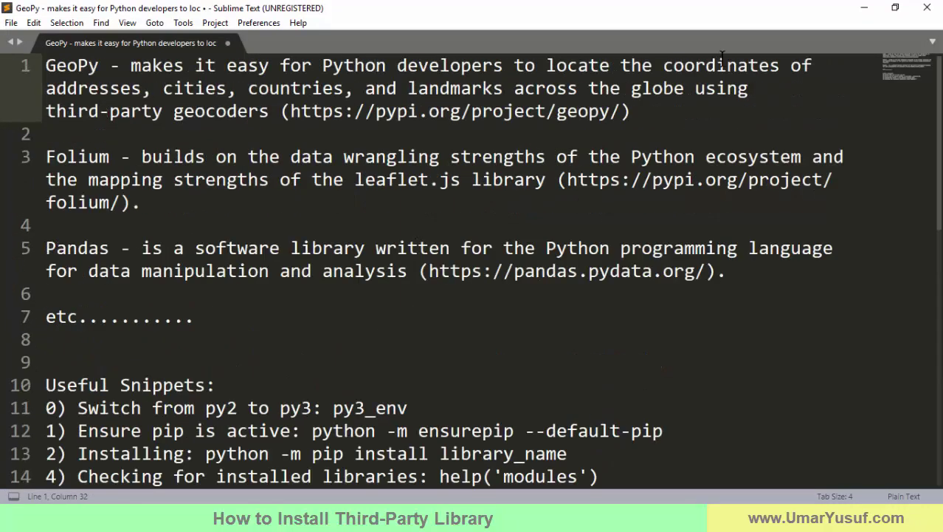
left_click(865, 8)
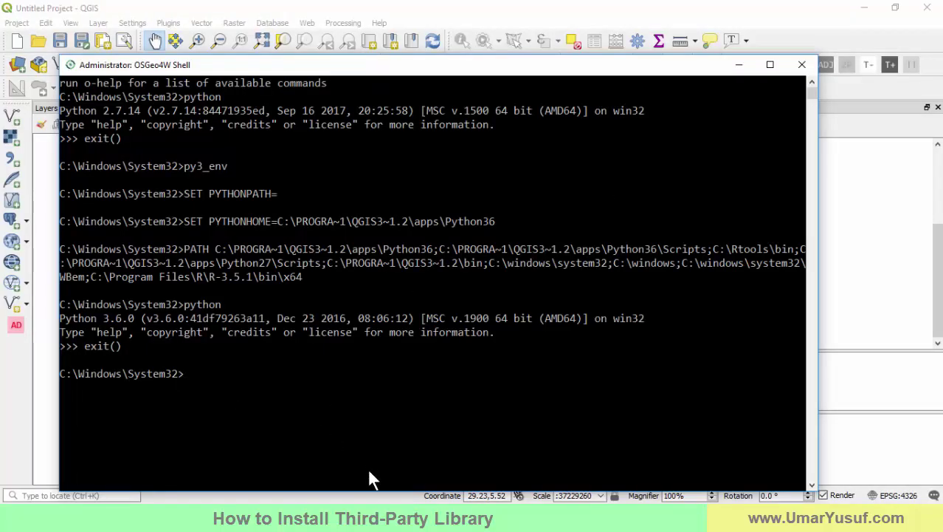
left_click(449, 464)
left_click(292, 431)
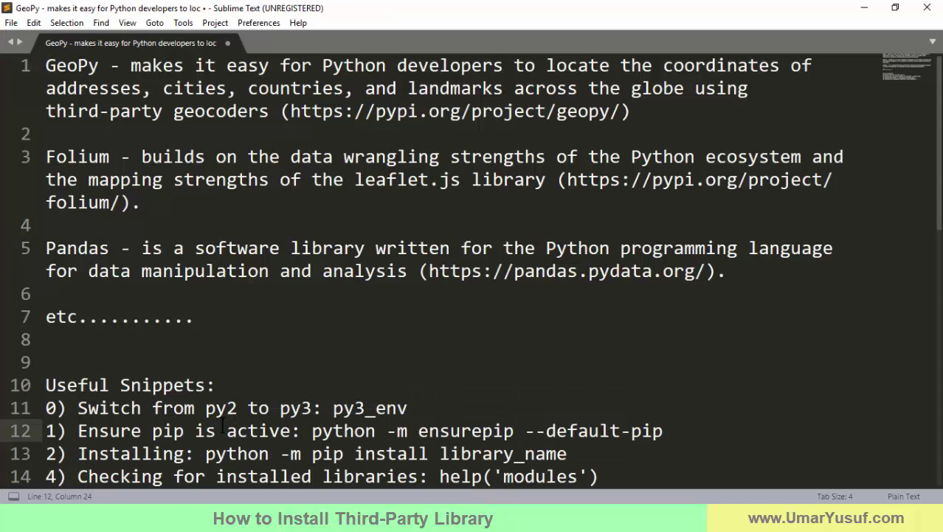
key("Down")
key("Down")
key("Down")
key("Down")
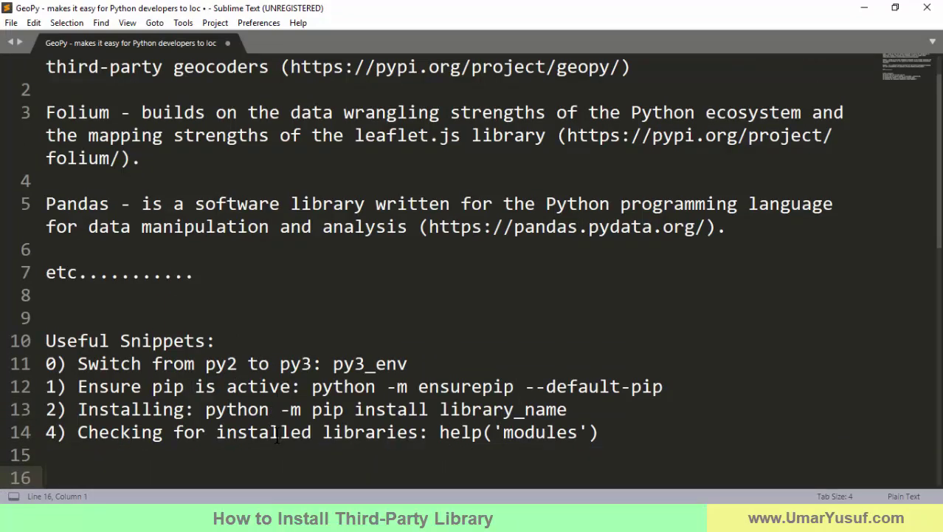
left_click(665, 386)
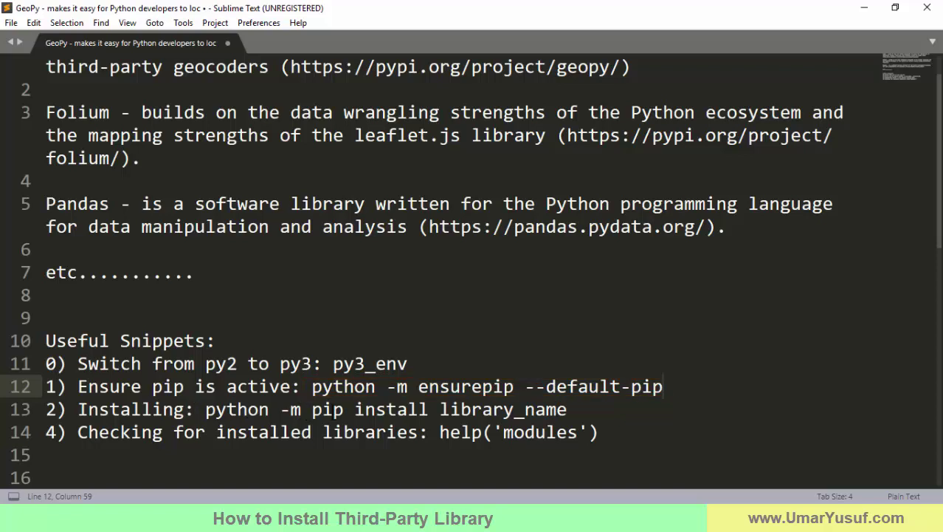
left_click(269, 410)
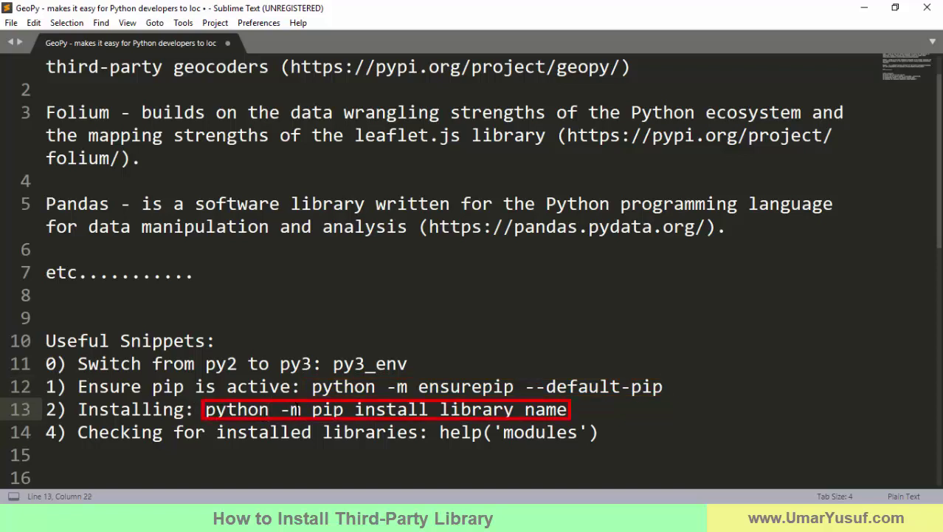
left_click(419, 410)
left_click_drag(440, 410, 567, 409)
left_click(301, 410)
left_click(322, 410)
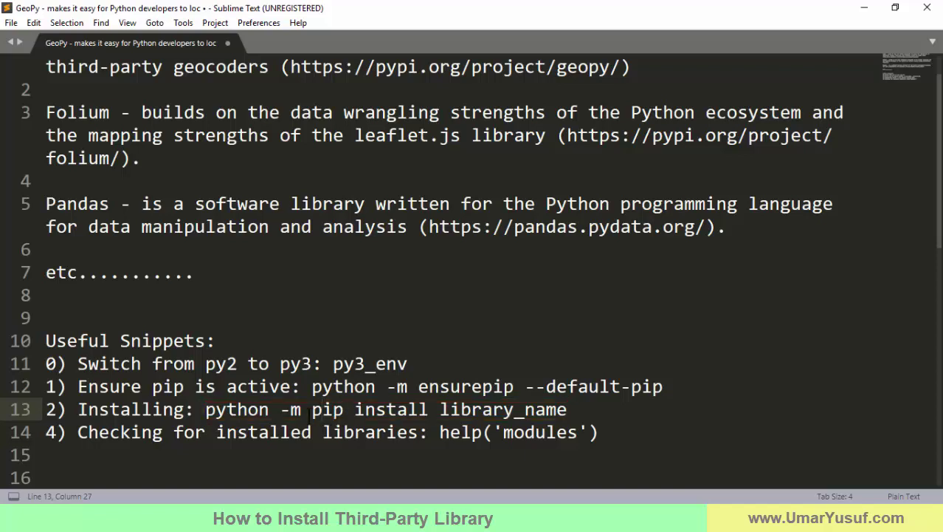
left_click(865, 10)
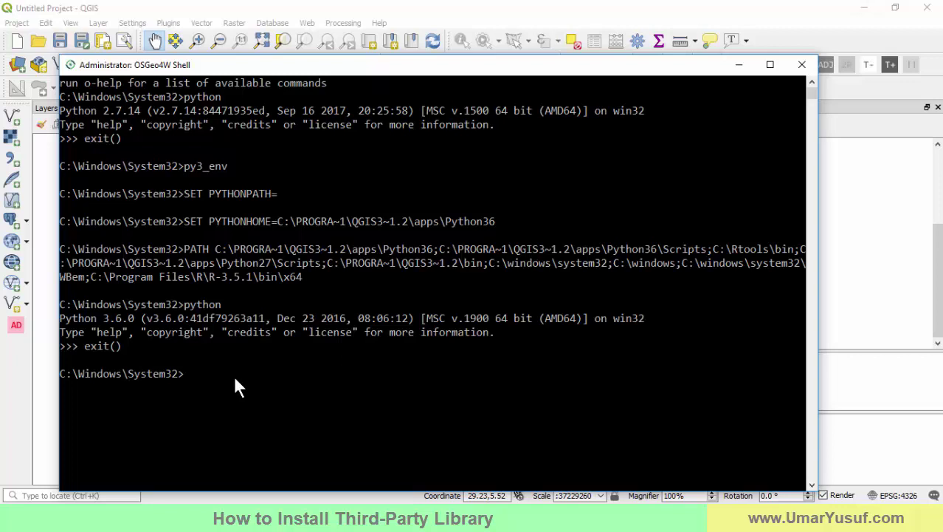
Run python -m pip install geopy in the OSGeo4W Shell, installing geopy-1.18.1.
type("python -m pip install ")
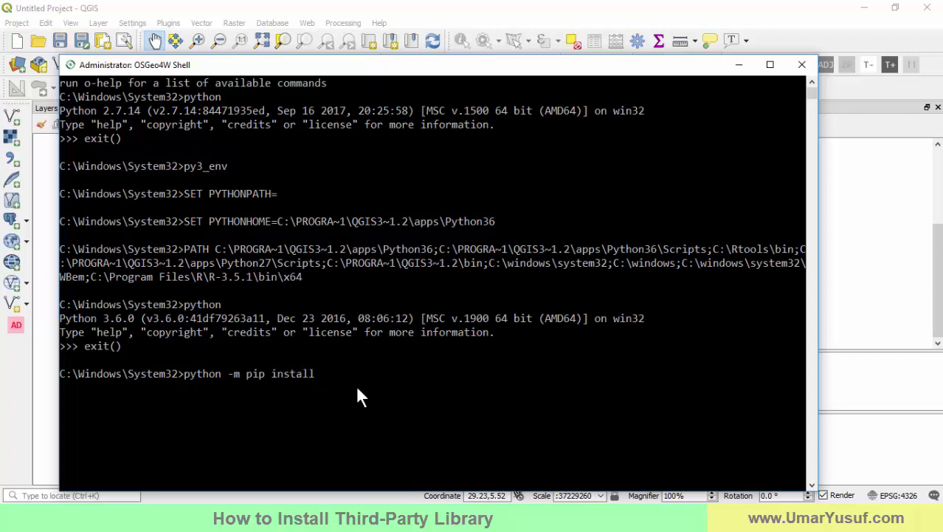
type("geopy")
key("Return")
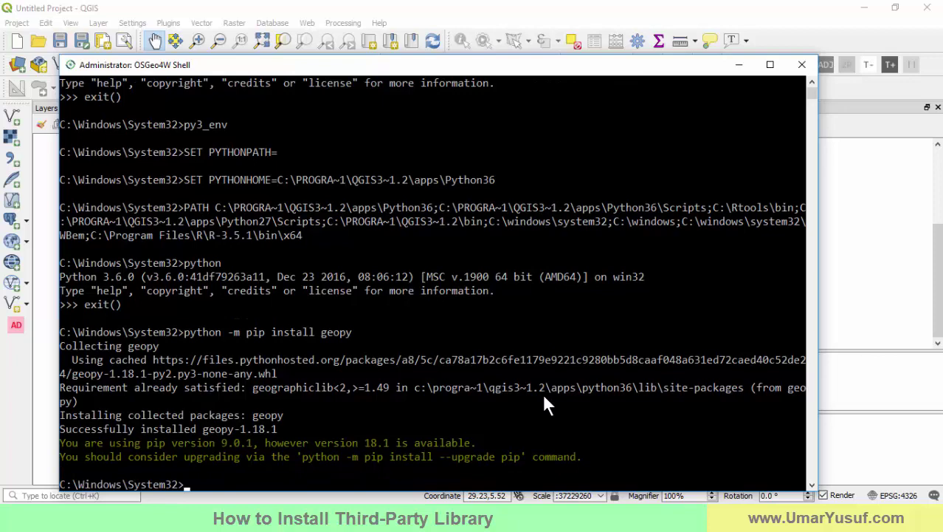
Re-run the recalled import geopy command in the QGIS Python Console, which now runs without error.
left_click(869, 367)
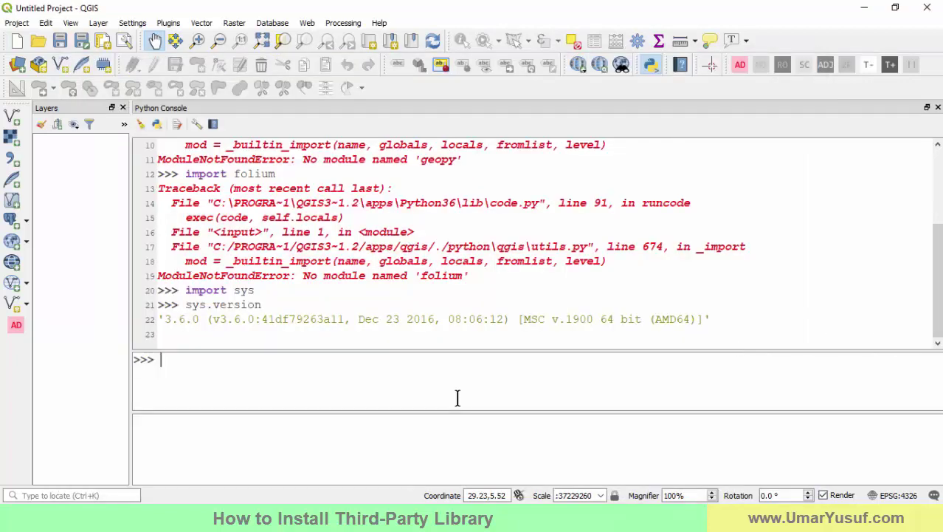
key("Up")
key("Up")
key("Up")
key("Up")
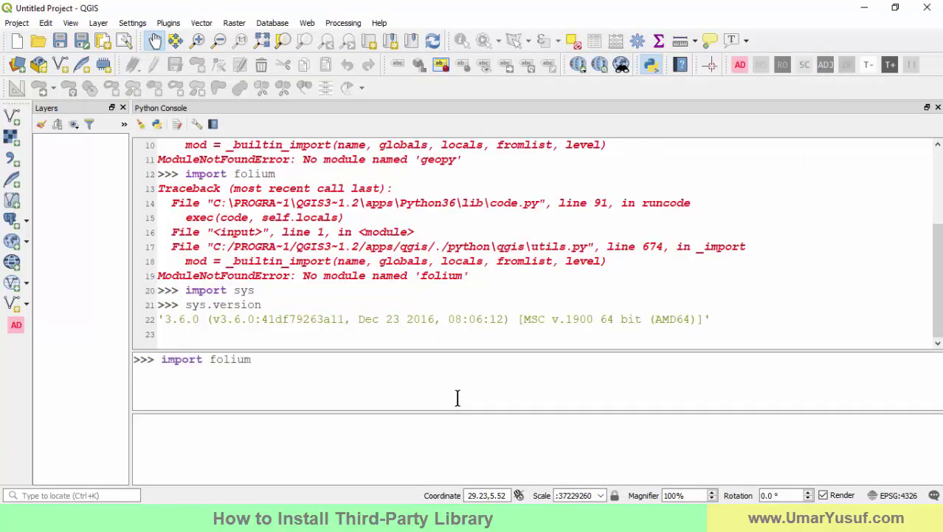
key("Return")
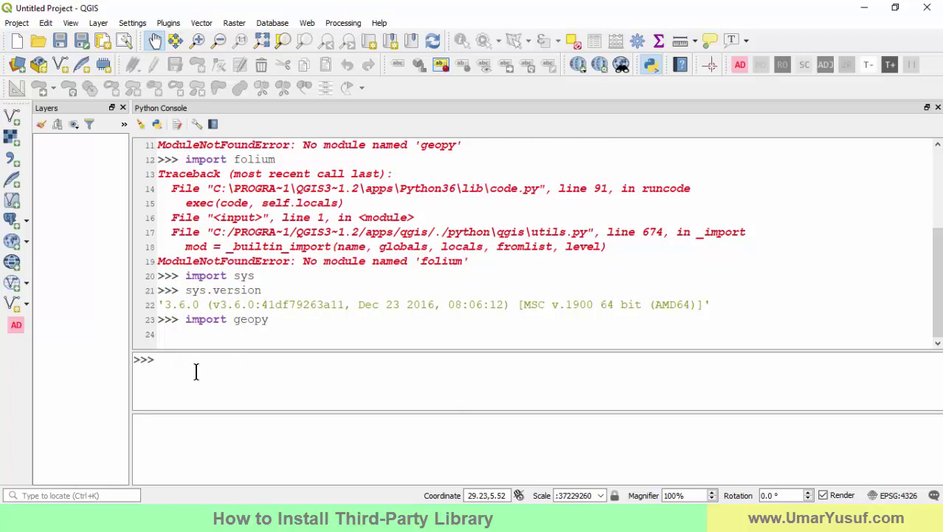
Run python -m pip install folium in the OSGeo4W Shell, installing folium-0.7.0.
key("super")
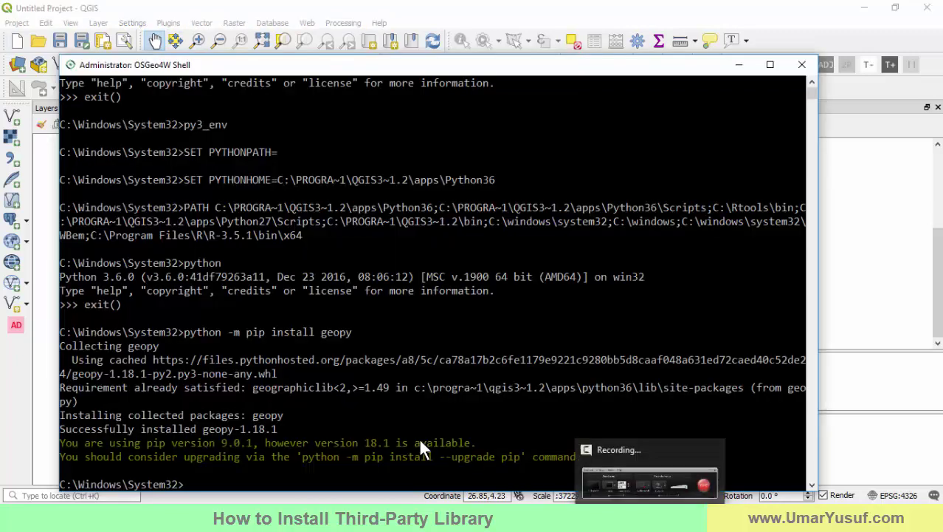
key("Up")
key("BackSpace")
key("BackSpace")
key("BackSpace")
key("BackSpace")
key("BackSpace")
type("folium")
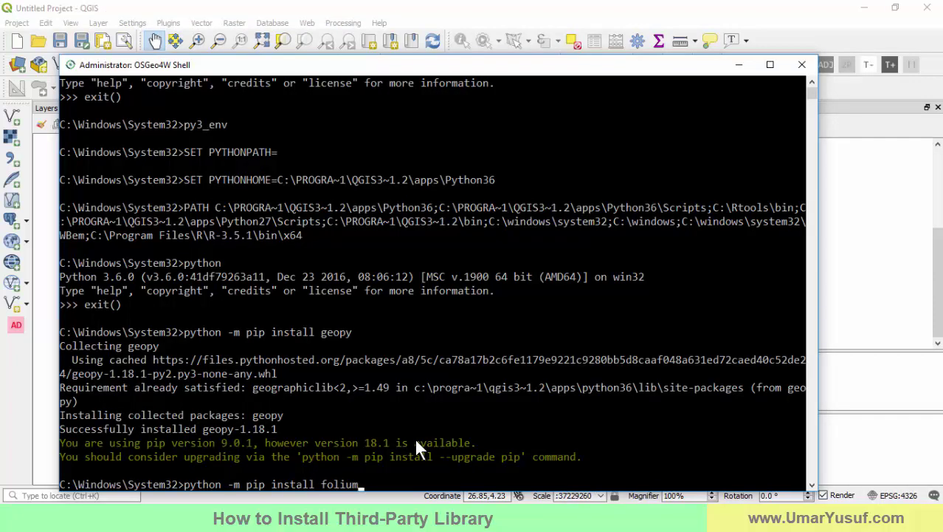
key("Return")
scroll(812, 485, "down", 3)
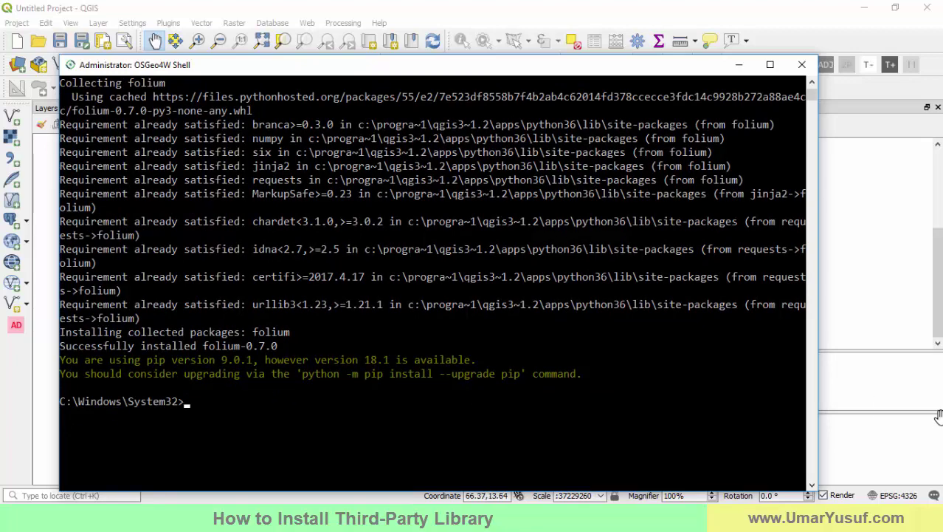
Run import folium, then import pandas, in the QGIS Python Console without errors.
left_click(873, 390)
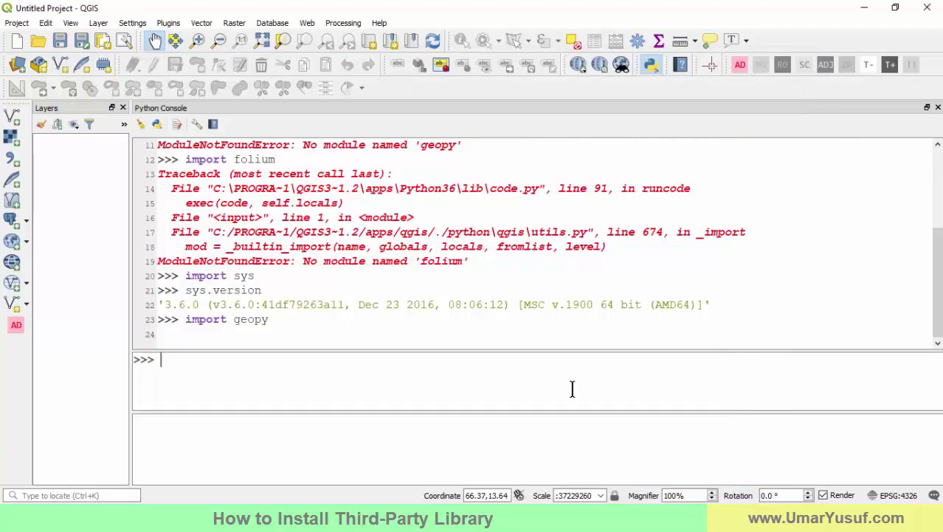
type("import foliu")
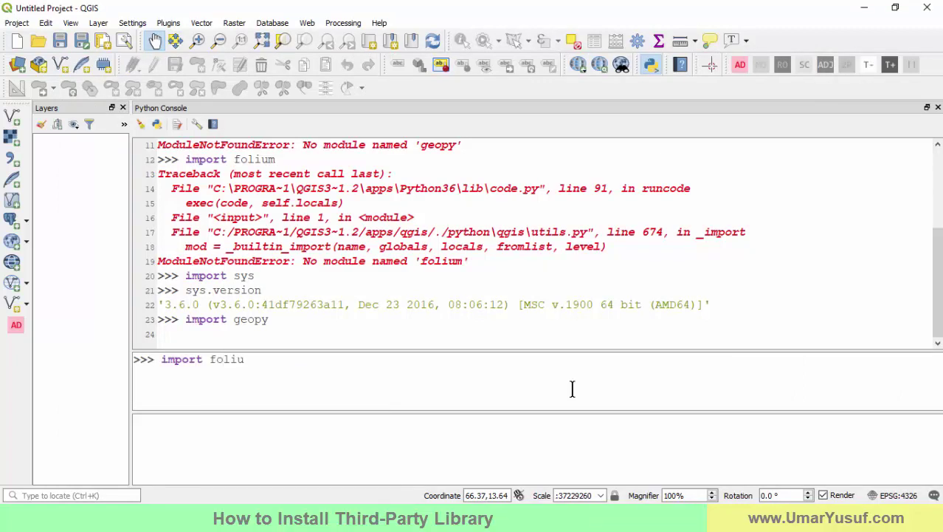
type("m")
key("Return")
key("BackSpace")
key("BackSpace")
key("BackSpace")
key("BackSpace")
key("BackSpace")
key("BackSpace")
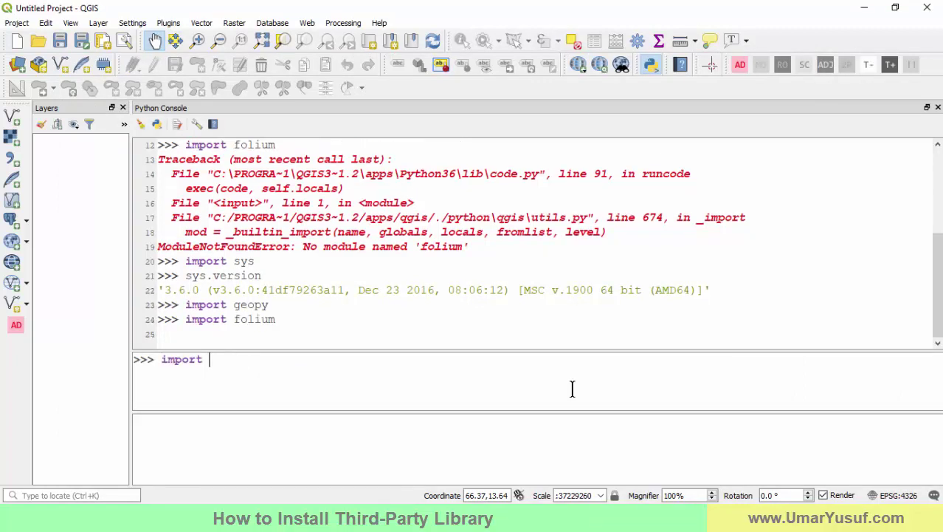
type("pandas")
key("Return")
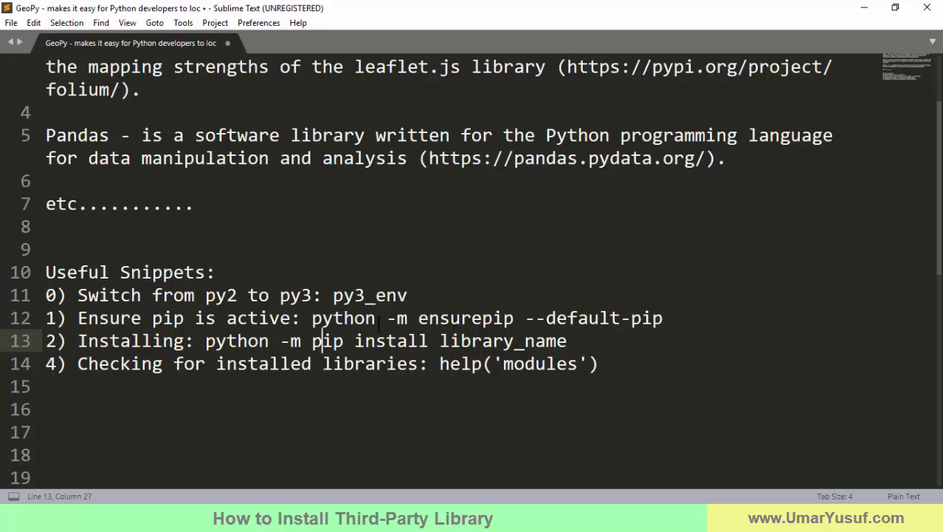
Point out the ensurepip snippet on line 12 of the Sublime Text notes, then scroll up to the top.
left_click(311, 317)
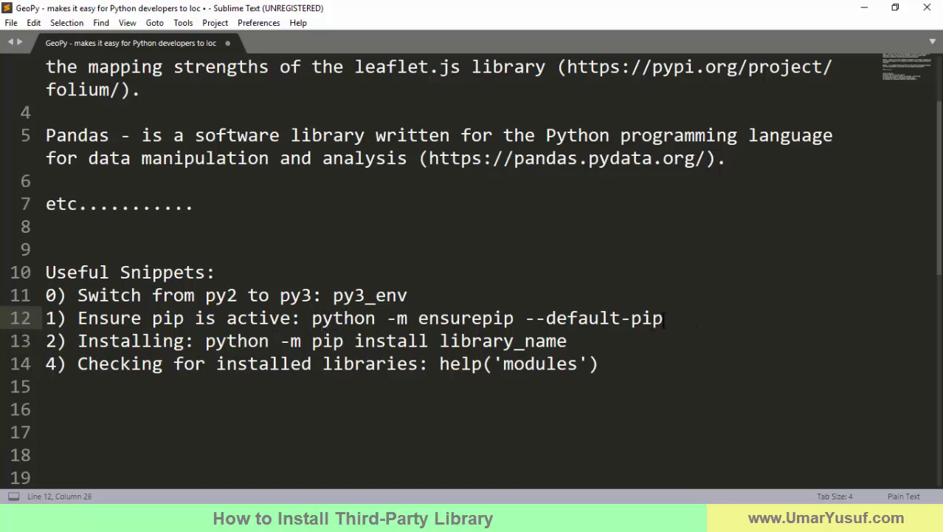
left_click(322, 312)
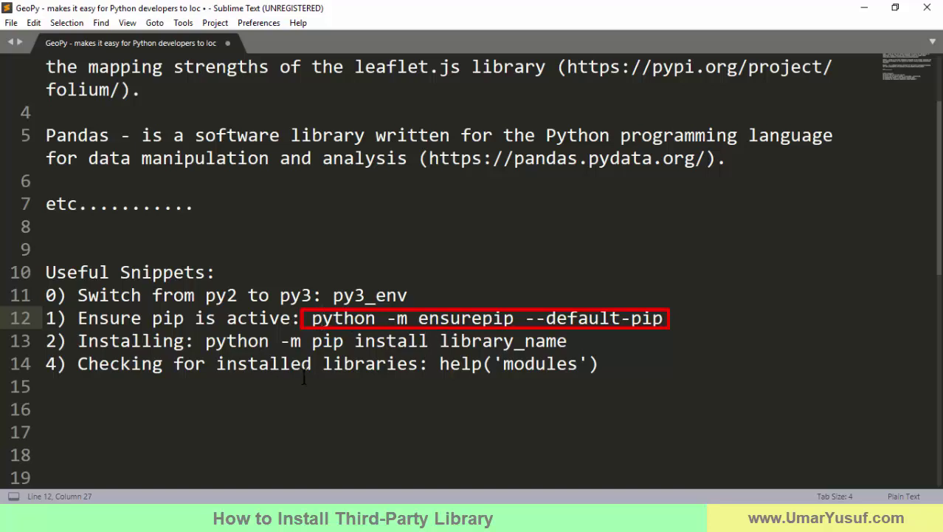
scroll(304, 373, "up", 2)
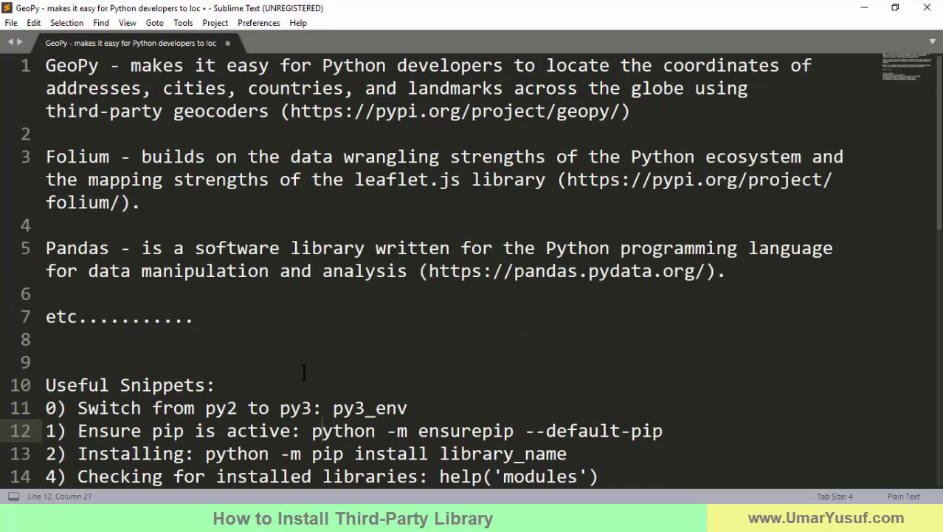